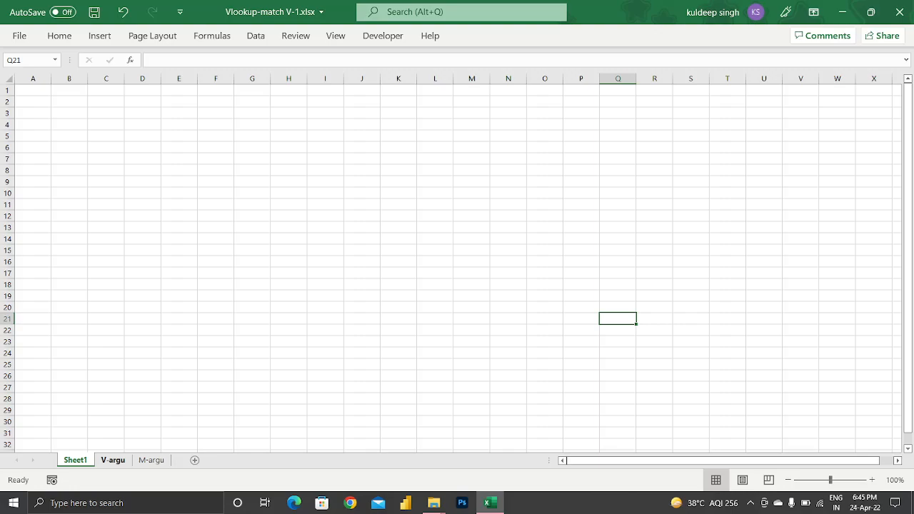
- Open the V-argu sheet and select columns B through D beside the VLOOKUP notes
left_click(113, 460)
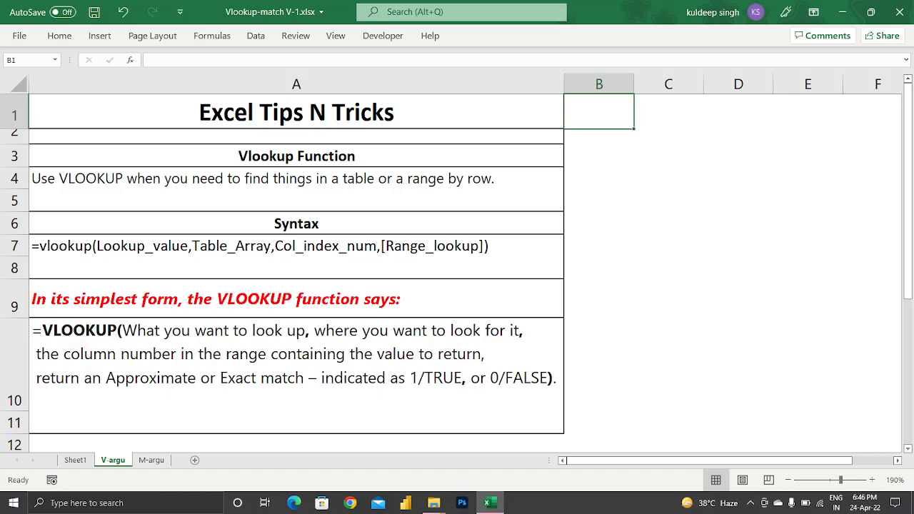
key("ctrl+space")
key("shift+Right")
key("shift+Right")
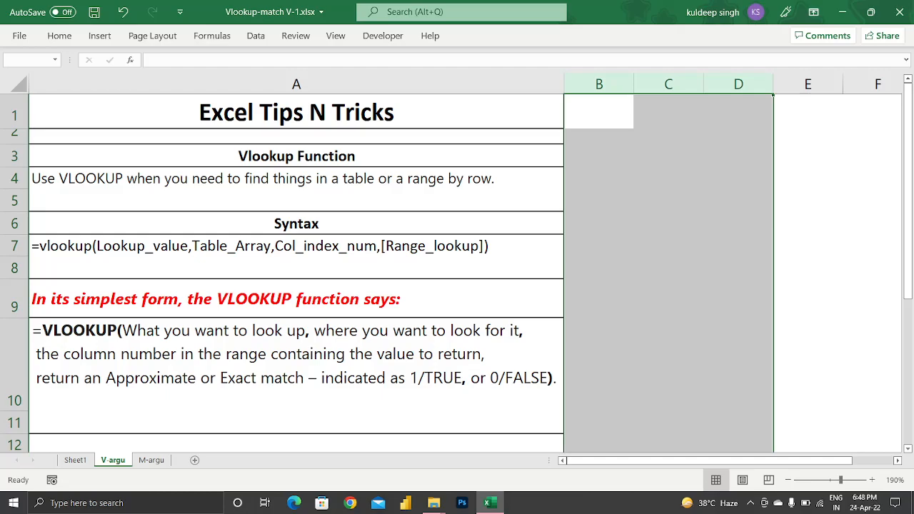
- Enter the table headers Emp-id, Zone, city and sales in cells B13 through E13, below the VLOOKUP notes
key("Down")
key("Down")
key("Down")
key("Down")
key("Down")
key("Down")
key("Down")
key("Down")
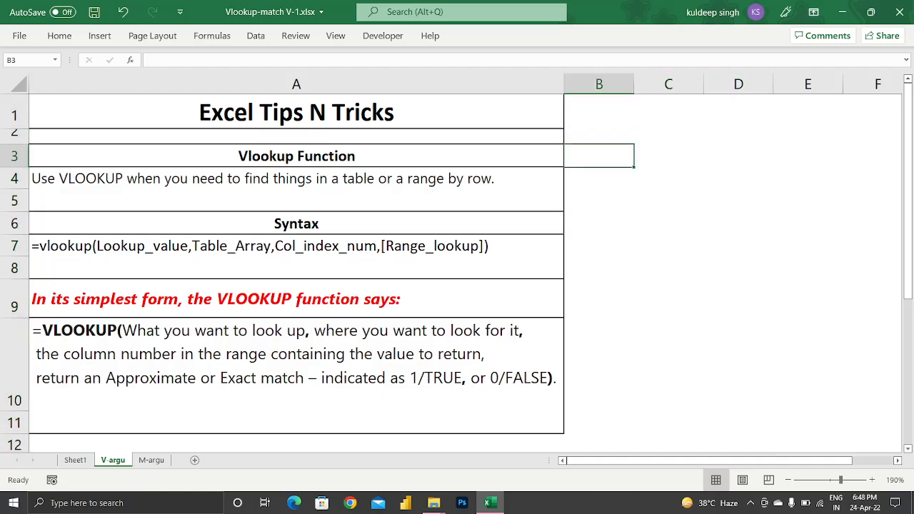
key("Down")
key("Down")
key("Down")
key("Down")
key("Down")
key("Down")
key("Down")
key("Up")
key("Up")
key("Up")
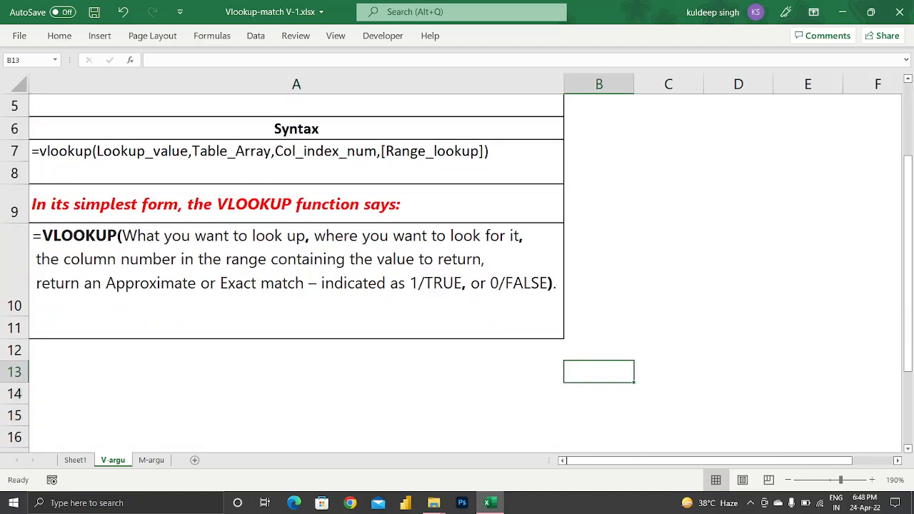
type("Emp-id")
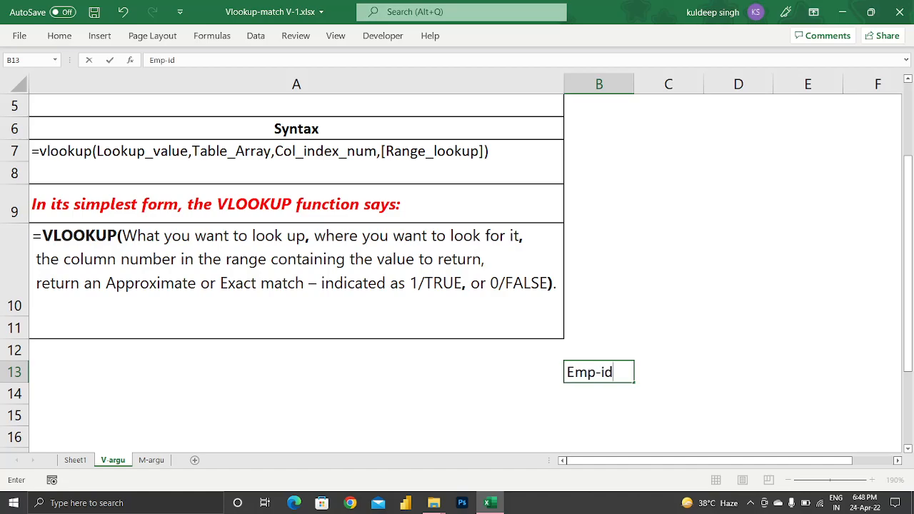
key("Tab")
type("Zone")
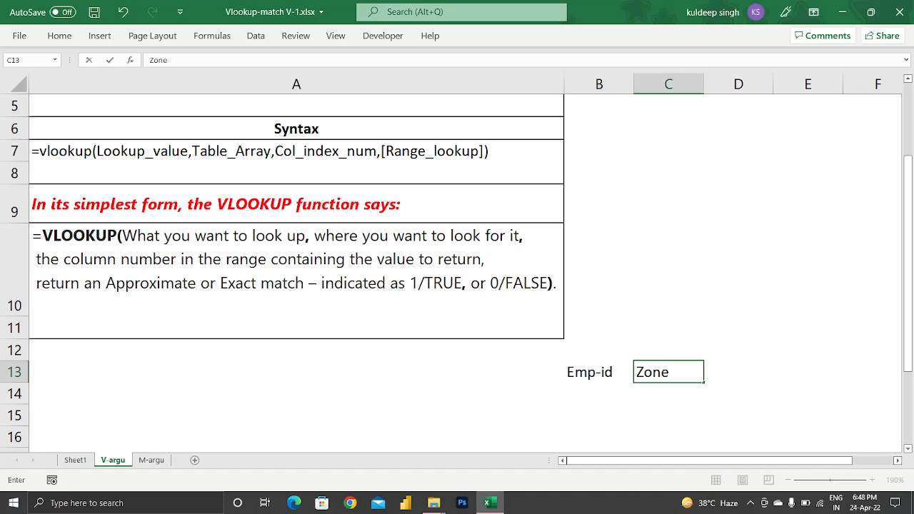
key("Tab")
type("city")
key("Tab")
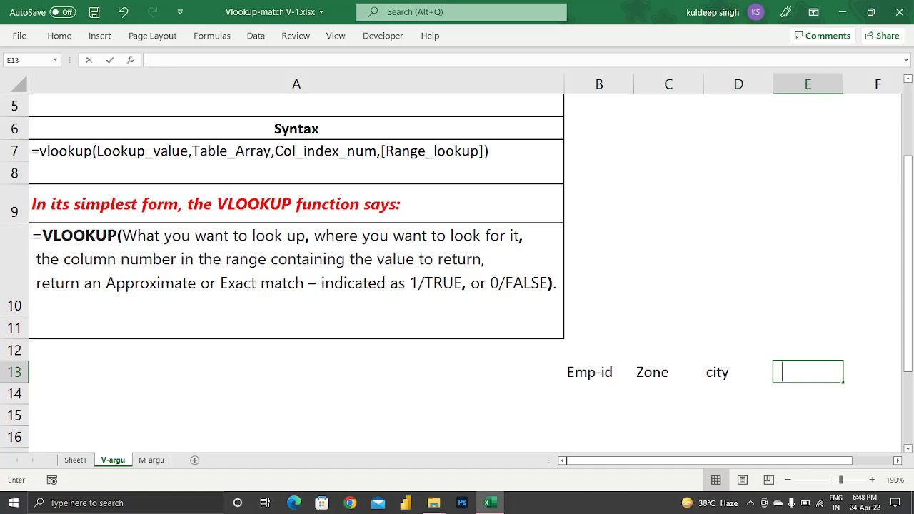
type("sae")
key("BackSpace")
type("les")
key("Return")
- Enter the formula ="V"&RANDBETWEEN(100,9000) in cell B14 to generate a random employee ID
type("=\"V\"&")
key("BackSpace")
type("\"&ran")
key("Down")
key("Down")
key("Tab")
type("1")
key("BackSpace")
type("00,9000)")
key("Return")
- Fill the Emp-id formula from B14 down through B28
key("Up")
key("Down")
key("Up")
key("shift+Down")
key("shift+Down")
key("shift+Down")
key("shift+Down")
key("shift+Down")
key("shift+Down")
key("shift+Down")
key("shift+Down")
key("shift+Down")
key("shift+Down")
key("shift+Down")
key("shift+Down")
key("shift+Down")
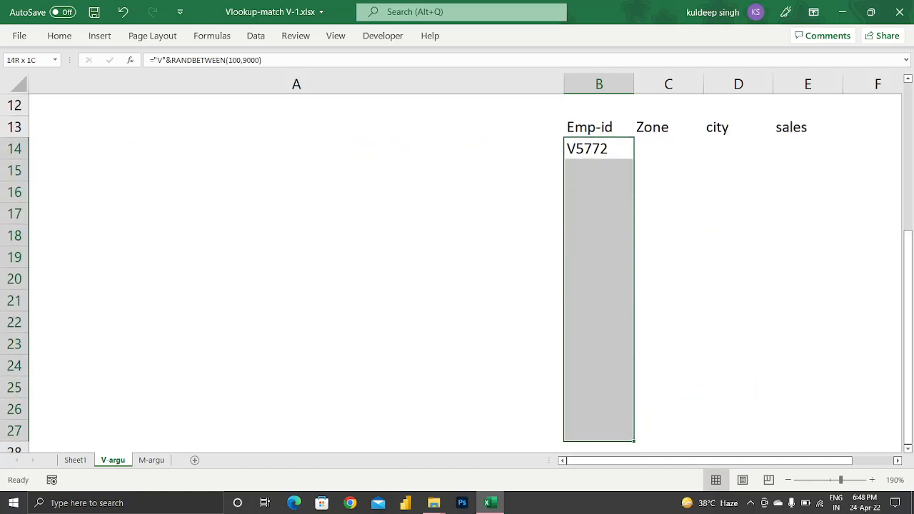
key("shift+Down")
key("ctrl+d")
- Replace the Emp-id formulas in B14:B28 with their values
key("super+space")
key("ctrl+c")
key("h")
key("v")
key("v")
key("Escape")
key("Up")
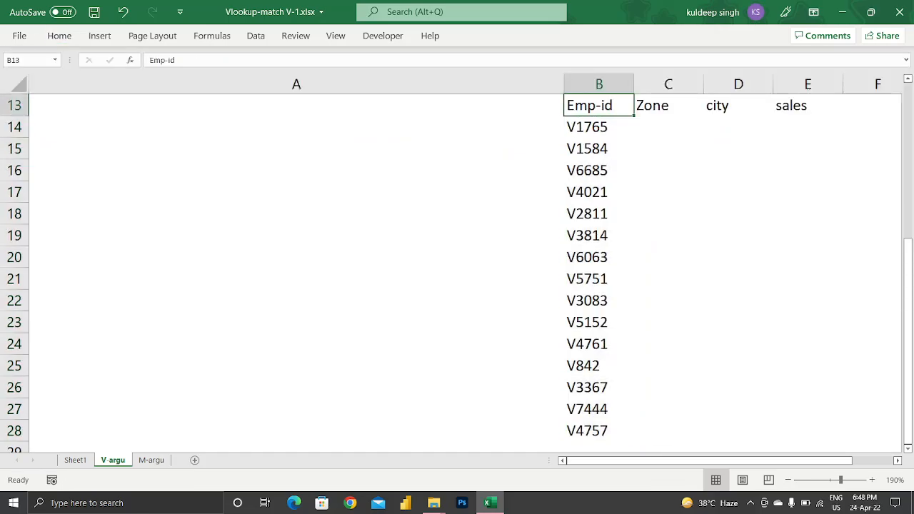
- Enter the formula =CHOOSE(RANDBETWEEN(1,4),"W","E","S","N") in C14 under Zone
key("Down")
key("Right")
type("=co")
key("Tab")
key("BackSpace")
key("BackSpace")
key("BackSpace")
key("BackSpace")
type("ho")
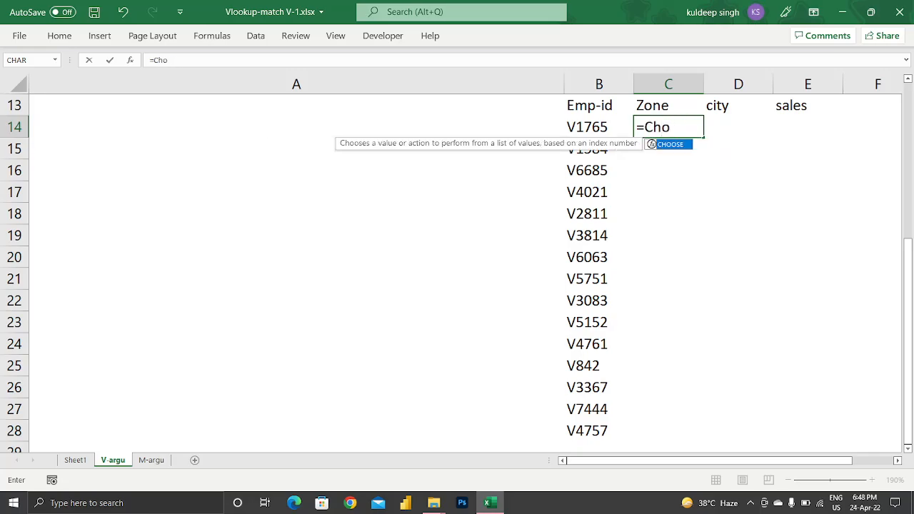
key("Tab")
type("ran")
key("Down")
key("Down")
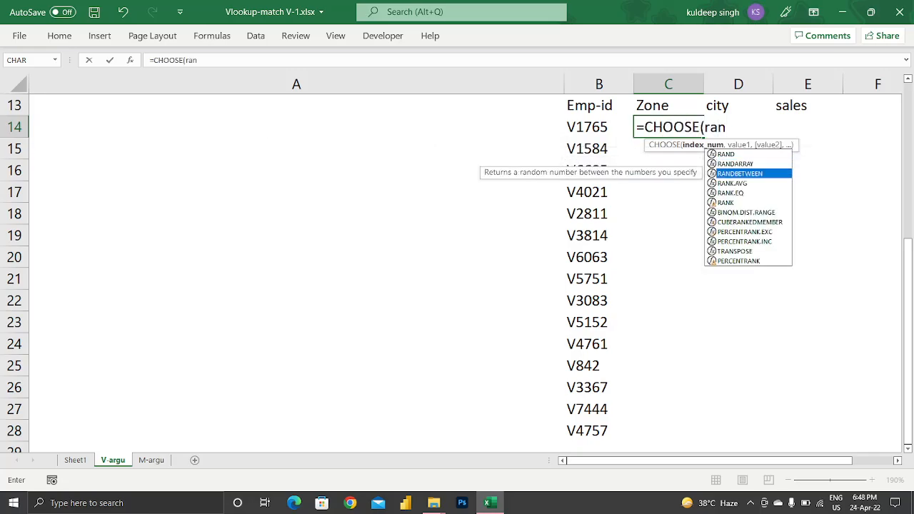
key("Tab")
type("1,4),\"")
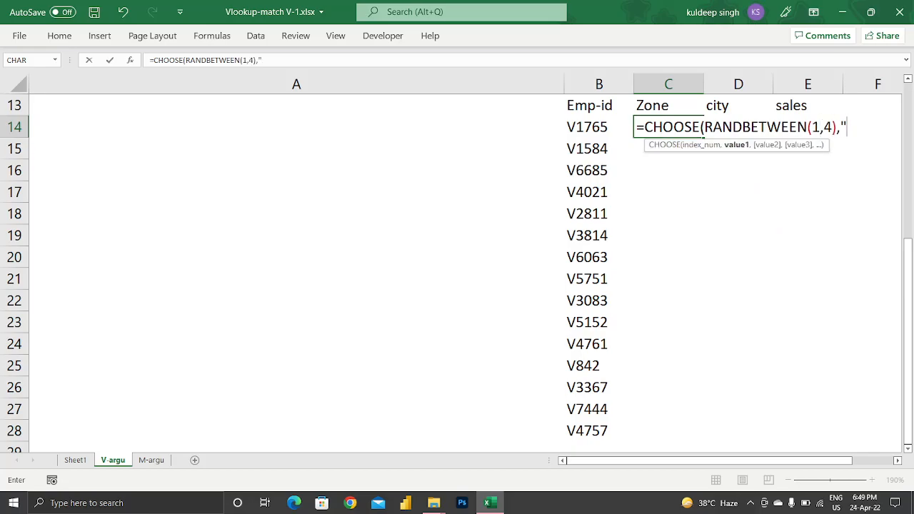
type("W\",\"E\",S\"")
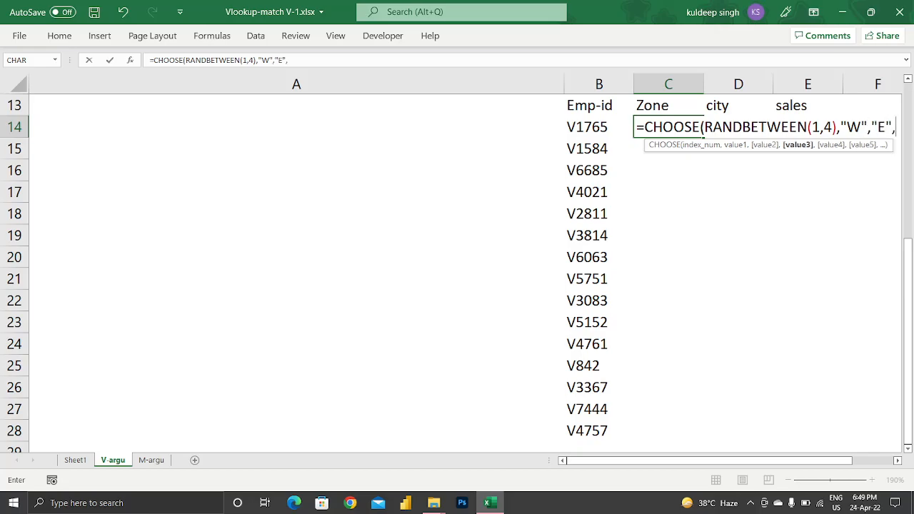
key("BackSpace")
key("BackSpace")
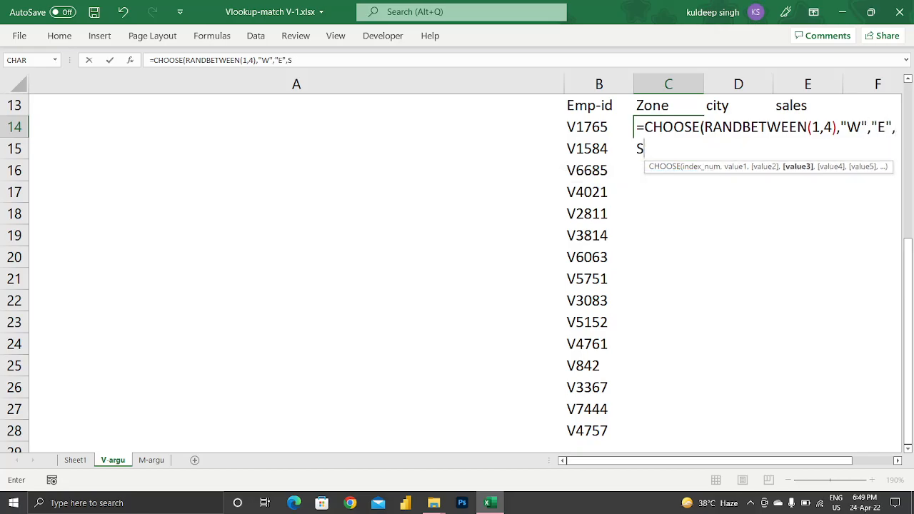
type("\"S\",\"N\")")
key("Return")
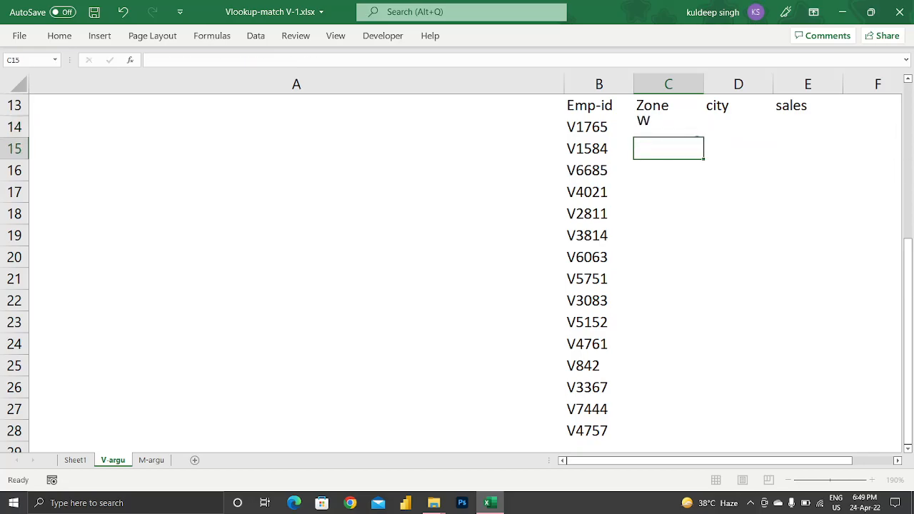
- Enter the formula =CHOOSE(RANDBETWEEN(1,4),"Del","pune","kol","mum") in D14 under city
left_click(739, 127)
type("=ch")
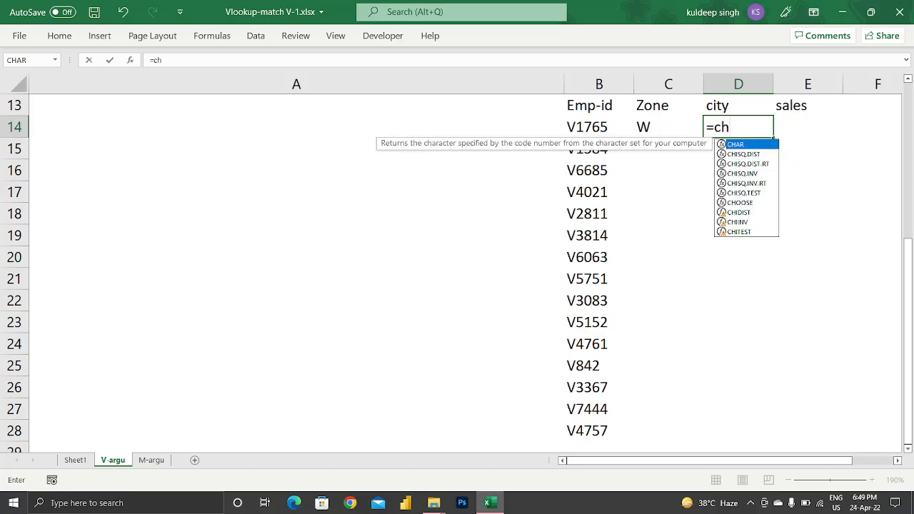
key("Tab")
key("BackSpace")
key("BackSpace")
key("BackSpace")
type("o")
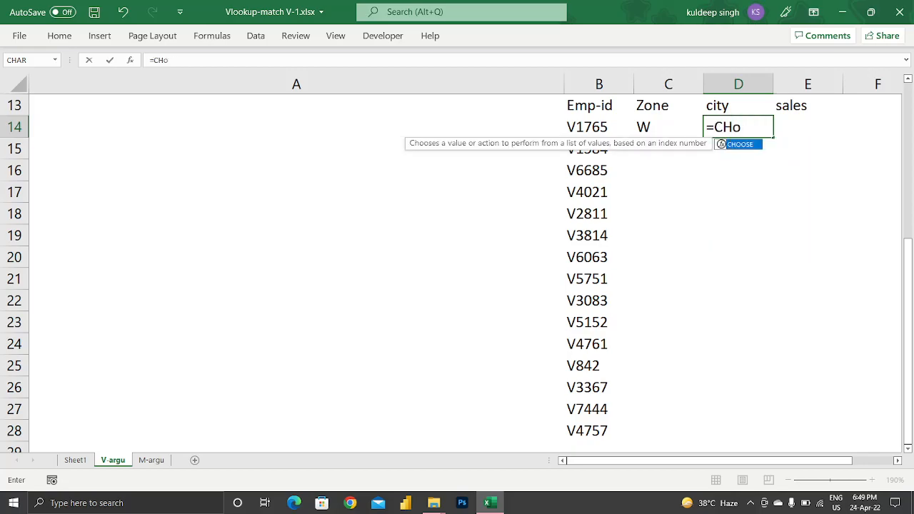
type("r")
key("BackSpace")
key("Tab")
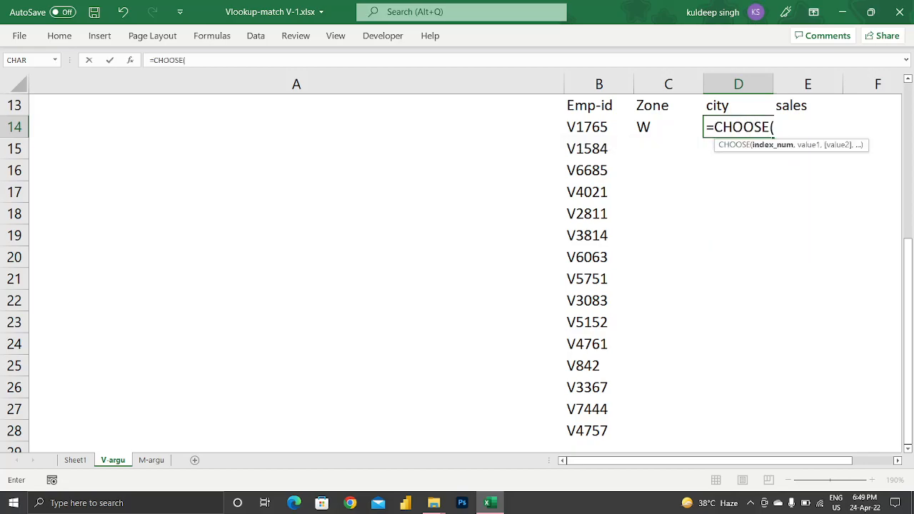
type("ran")
key("Down")
key("Down")
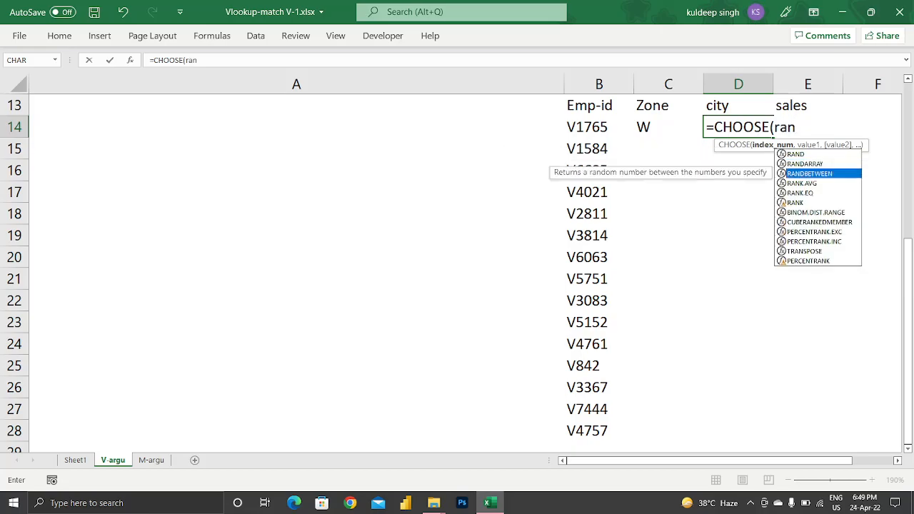
key("Tab")
type("1,4)")
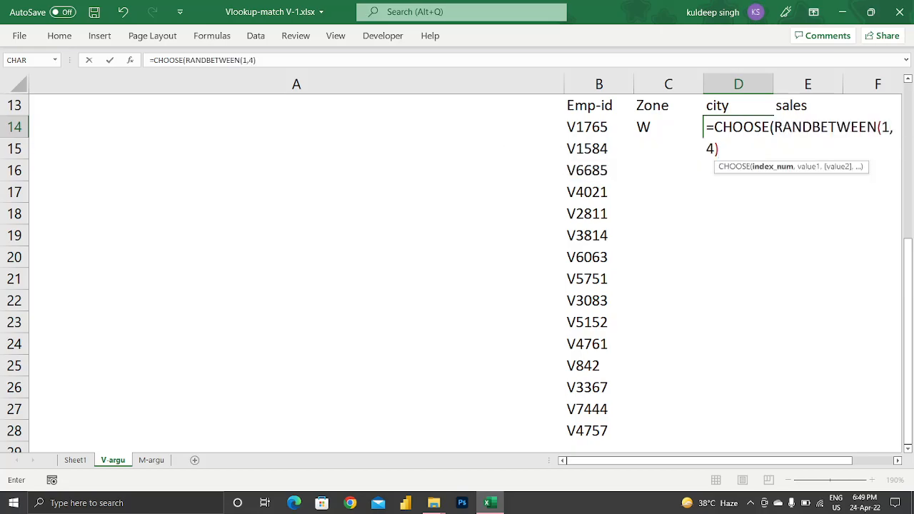
type(",\"Del\",")
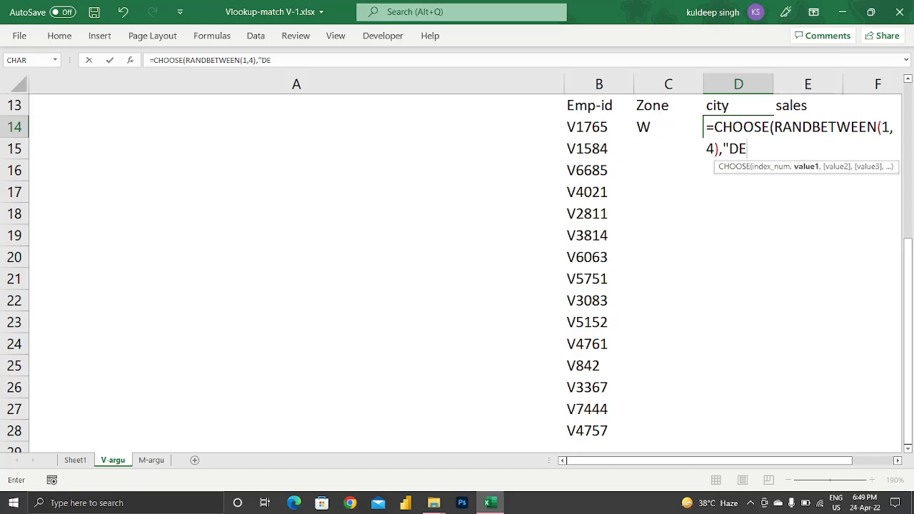
type("\"pu")
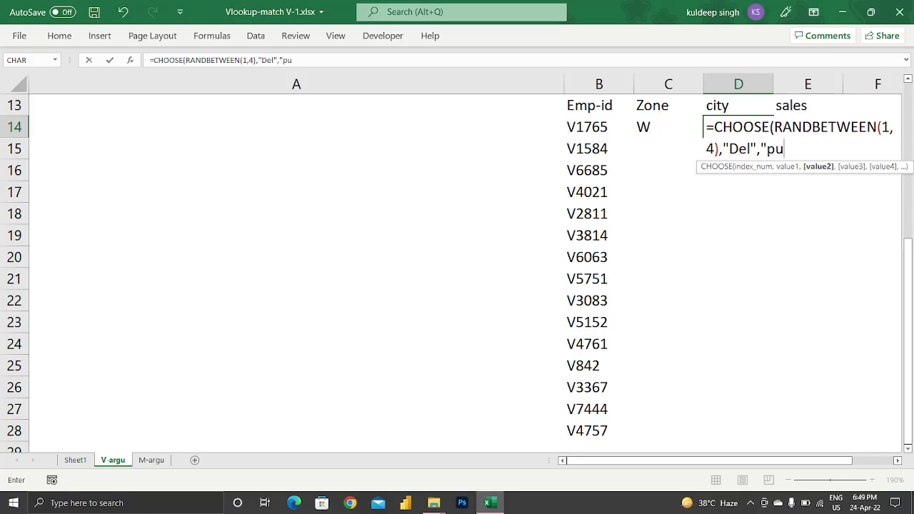
type("ne\",\"kol\",\"mum\")")
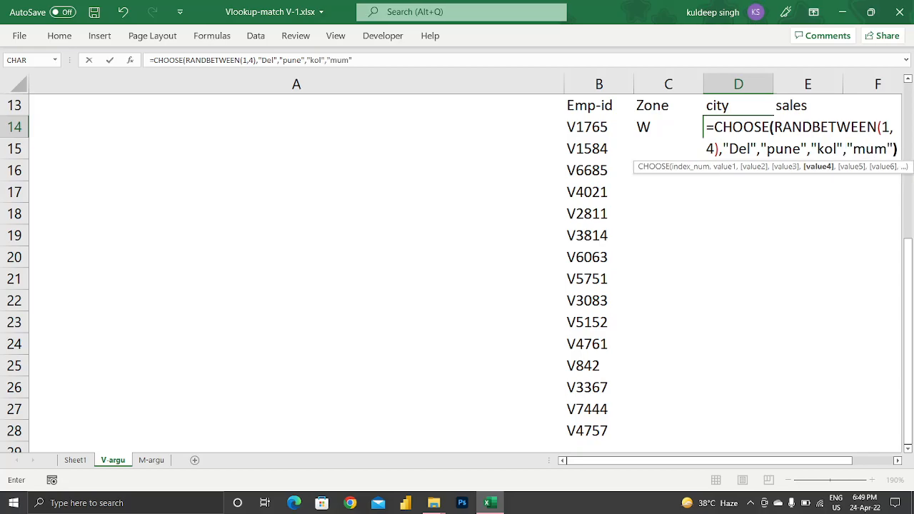
key("Return")
- Enter the formula =RANDBETWEEN(100,900) in E14 under sales
key("Up")
key("Right")
type("=ran")
key("Down")
key("Down")
key("Tab")
type("100,900")
key("Return")
key("Up")
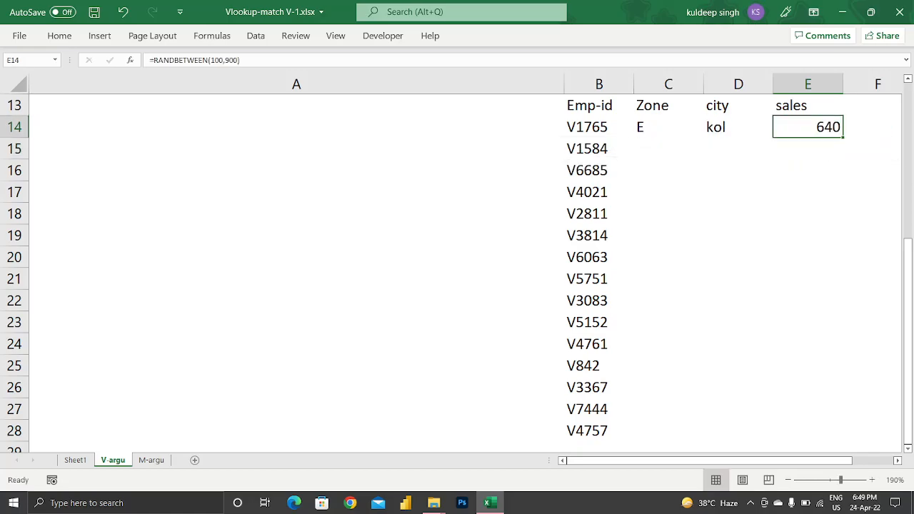
- Fill the Zone, city and sales formulas from row 14 down through row 28
key("shift+Left")
key("shift+Left")
key("shift+Down")
key("shift+Down")
key("shift+Down")
key("shift+Down")
key("shift+Down")
key("shift+Down")
key("shift+Down")
key("shift+Down")
key("shift+Down")
key("shift+Down")
key("shift+Down")
key("shift+Down")
key("shift+Down")
key("shift+Down")
key("alt+shift")
key("ctrl+d")
- Convert the Zone, city and sales formulas in C14:E28 to static values
key("ctrl+c")
key("alt+h")
key("v")
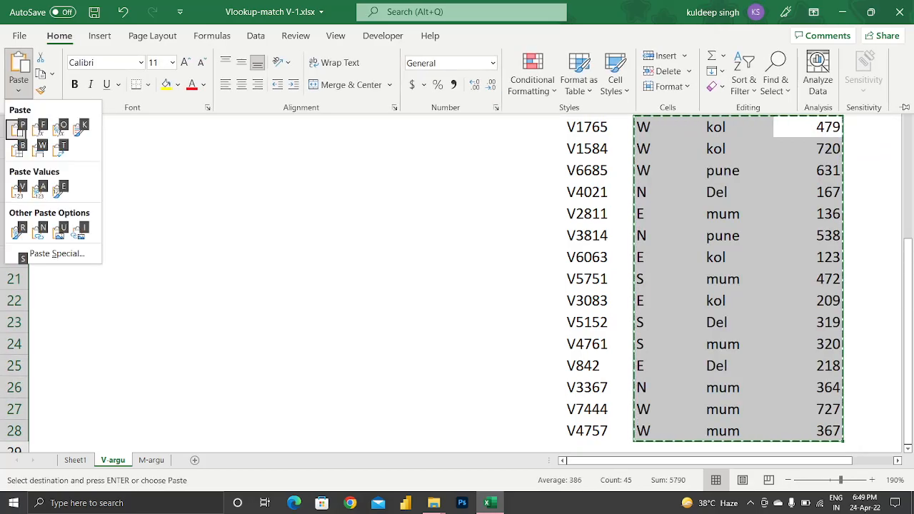
key("v")
key("Escape")
key("Up")
key("Left")
key("Left")
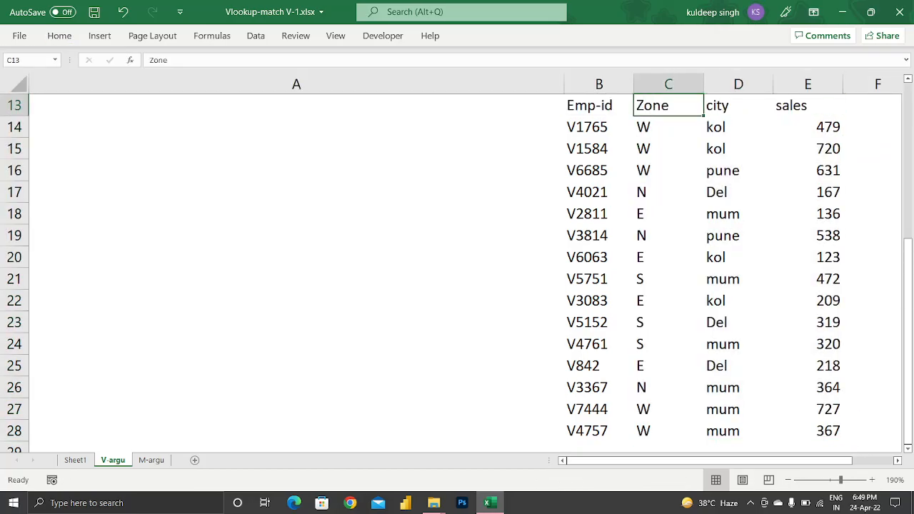
- Center the contents of the whole data table, B13:E28, horizontally
key("Left")
key("ctrl+shift+Right")
key("ctrl+shift+Down")
key("alt+h")
key("a")
key("c")
- Apply all borders to the data table B13:E28
key("alt+h")
key("b")
key("a")
key("Up")
key("Up")
key("Down")
key("Down")
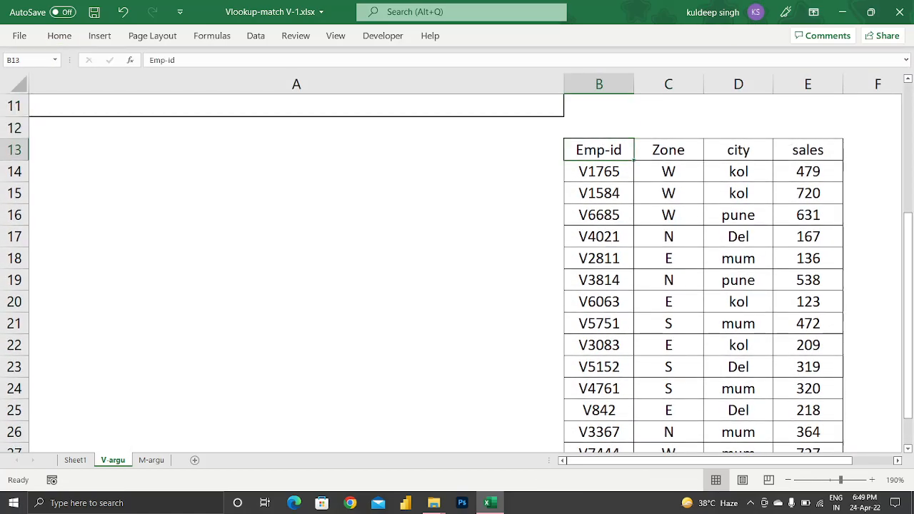
- Copy the table header row B13:E13 to H13:K13
key("shift+Right")
key("shift+Right")
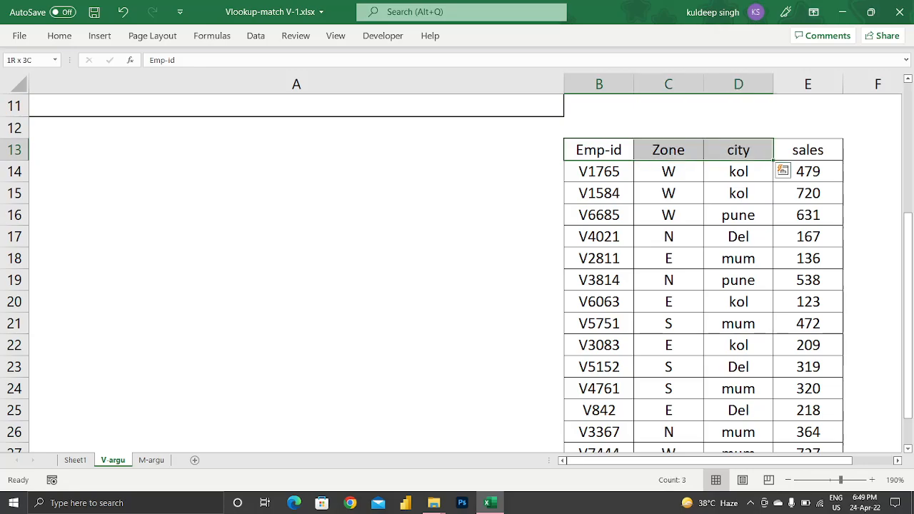
key("ctrl+q")
key("Right")
key("Escape")
key("shift+Right")
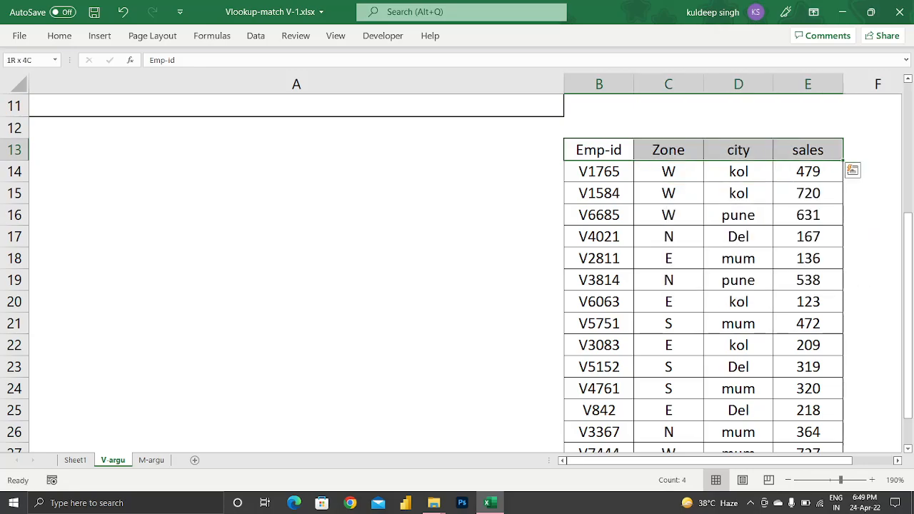
key("ctrl+c")
key("Right")
key("Right")
key("Right")
key("Right")
key("Right")
key("Right")
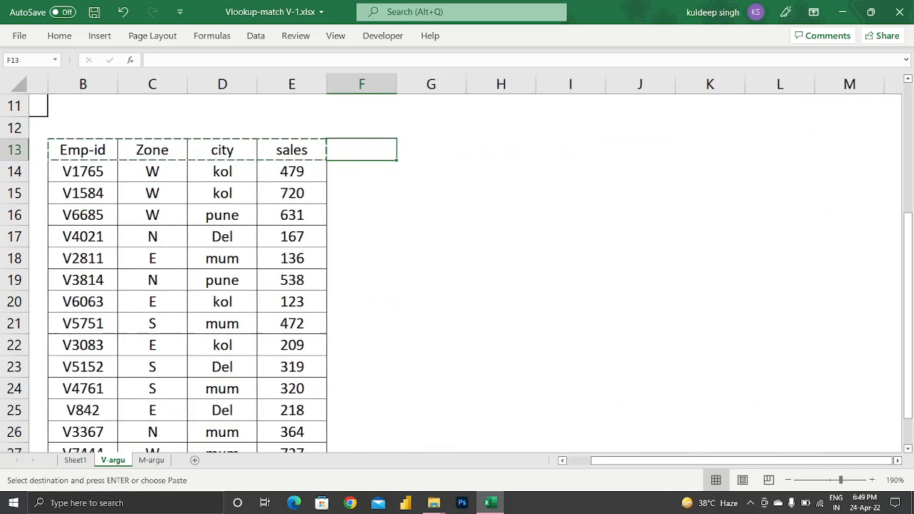
key("Return")
- Copy the two employee IDs in B16:B17 to H14:H15 under the new Emp-id header
key("Left")
key("Left")
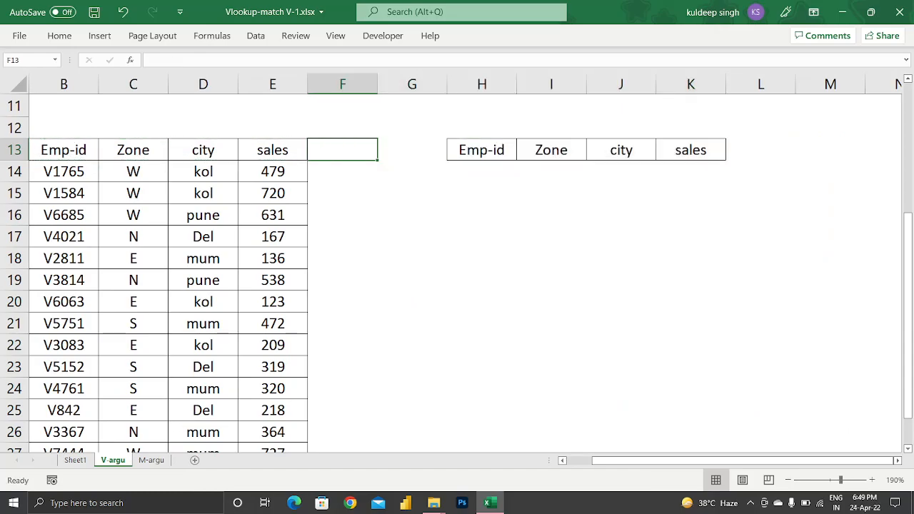
key("Left")
key("Left")
key("Left")
key("Left")
key("Down")
key("Down")
key("Down")
key("shift+Down")
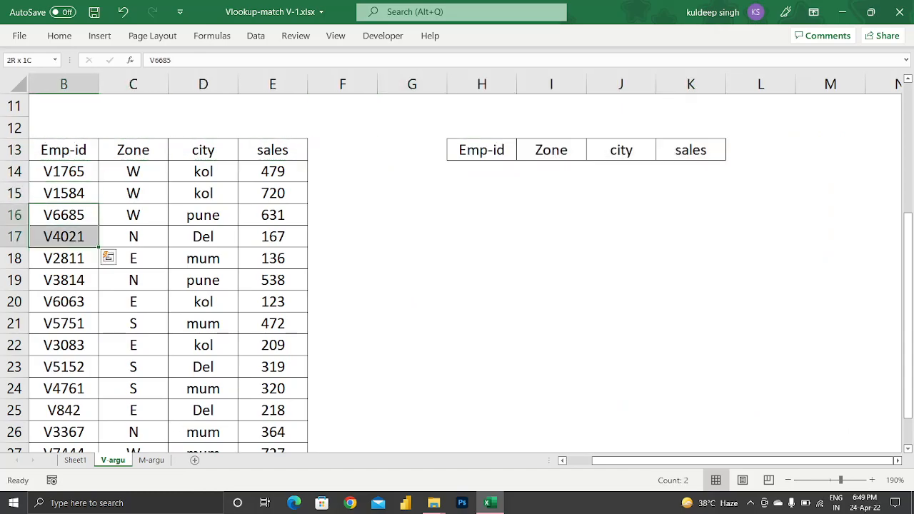
key("ctrl+c")
key("Right")
key("Right")
key("Right")
key("Right")
key("Right")
key("Up")
key("Right")
key("Up")
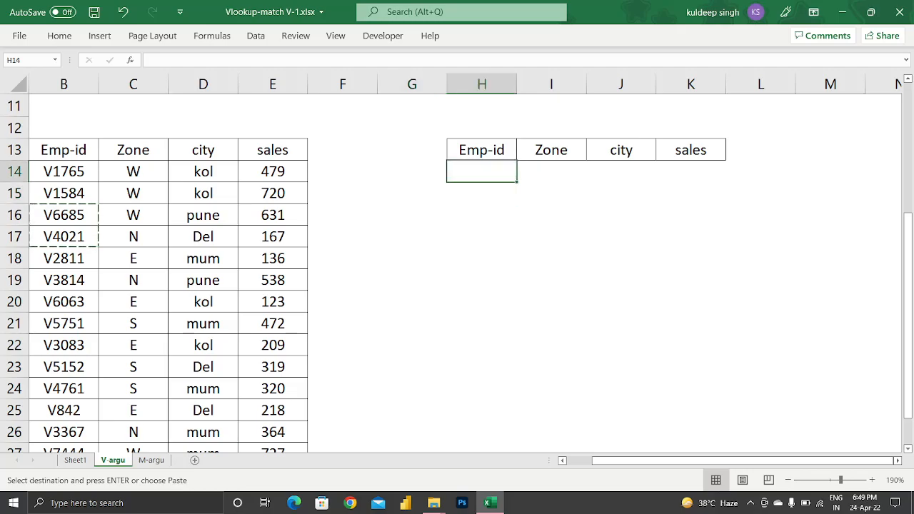
key("Return")
key("Right")
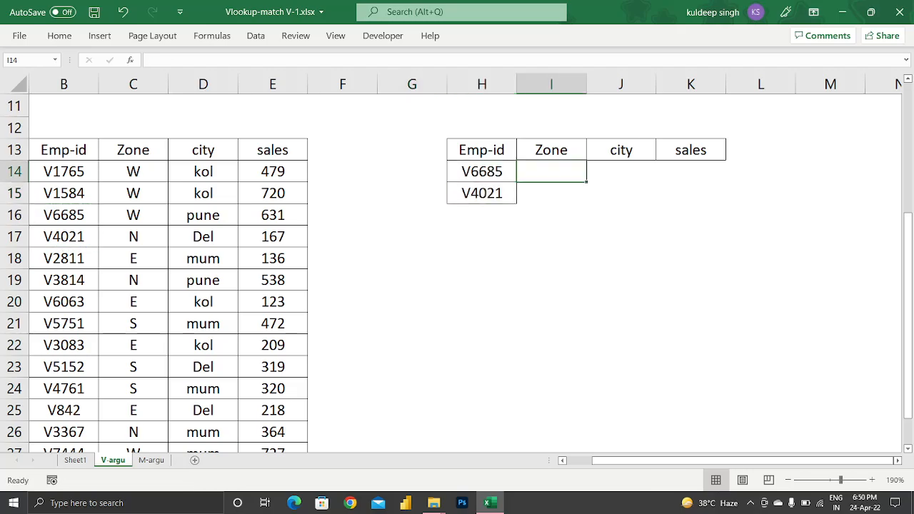
type("=vl")
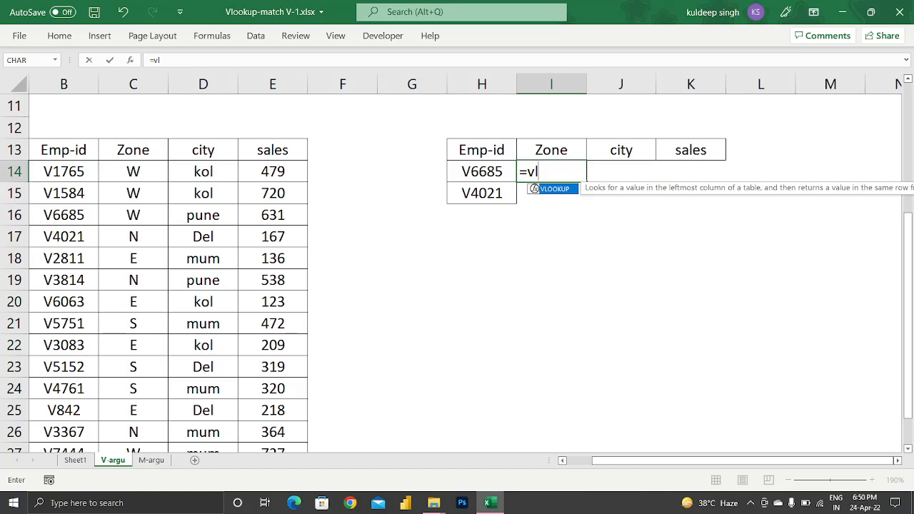
scroll(465, 272, "left", 3)
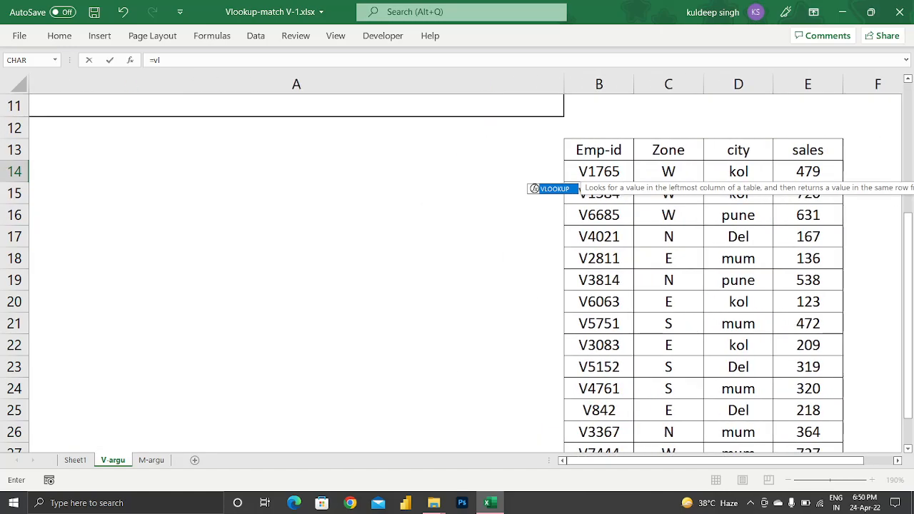
scroll(465, 272, "right", 3)
scroll(465, 273, "right", 3)
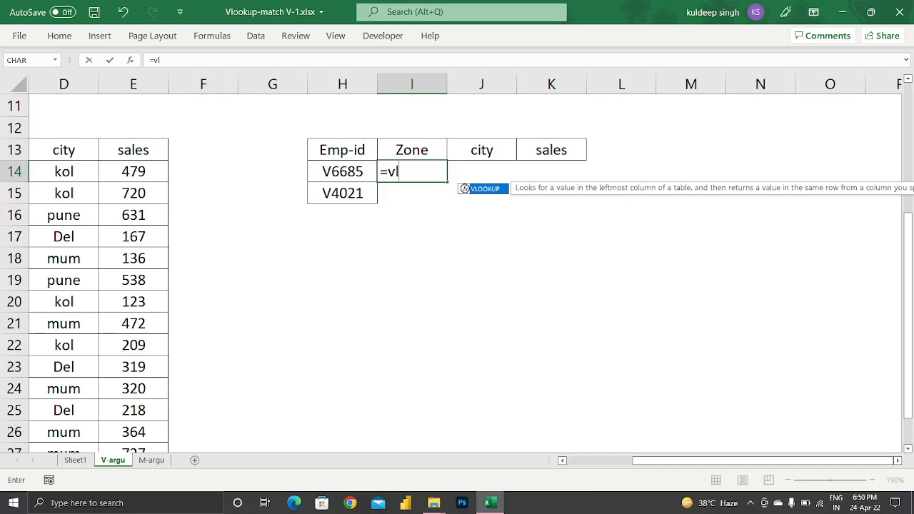
key("ctrl+Return")
- Start a VLOOKUP formula in I14 with the column-locked lookup value $H14
type("=vlookup(")
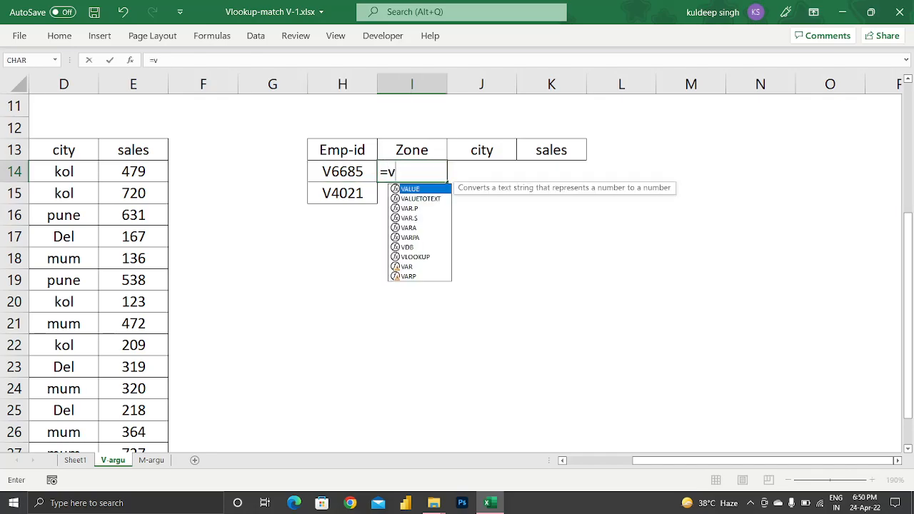
key("Left")
key("F4")
key("F4")
key("F4")
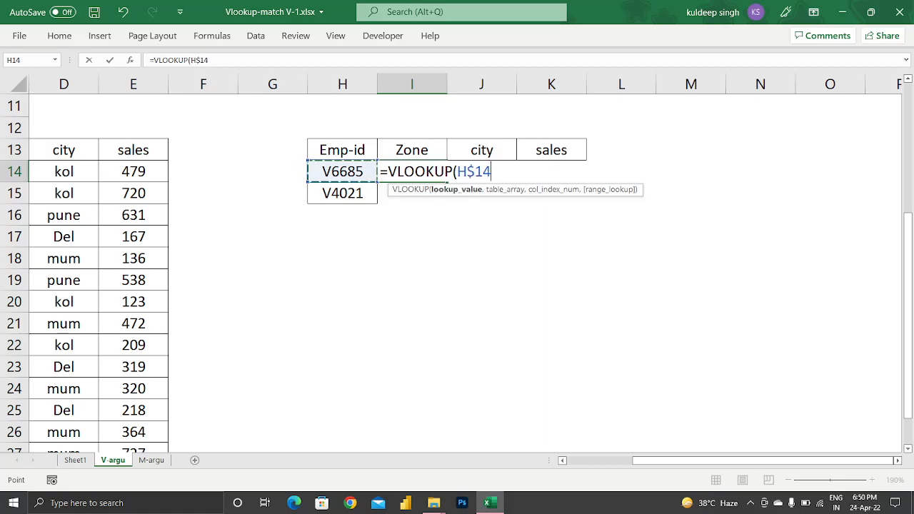
- Set the formula's table array to the whole data table as the absolute range $B$13:$E$28
type(",")
key("Left")
key("Left")
key("Left")
key("Left")
key("Left")
key("Left")
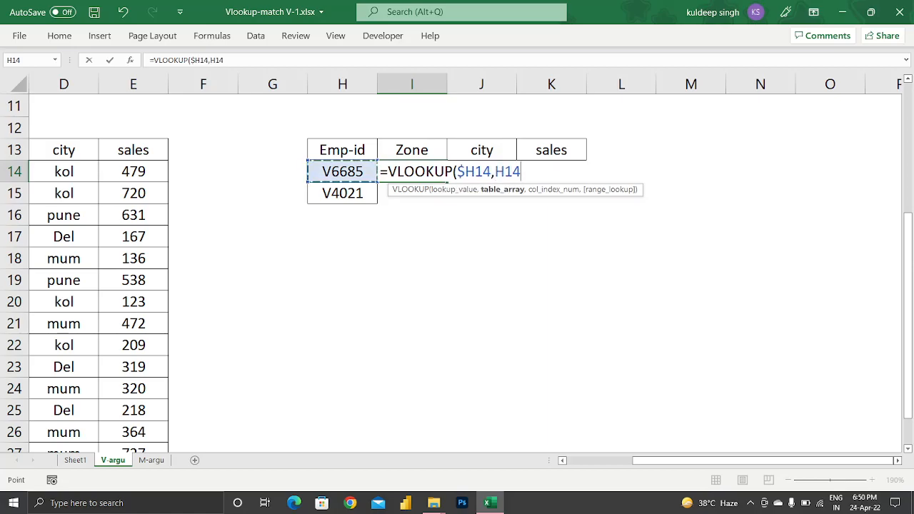
key("Up")
key("Left")
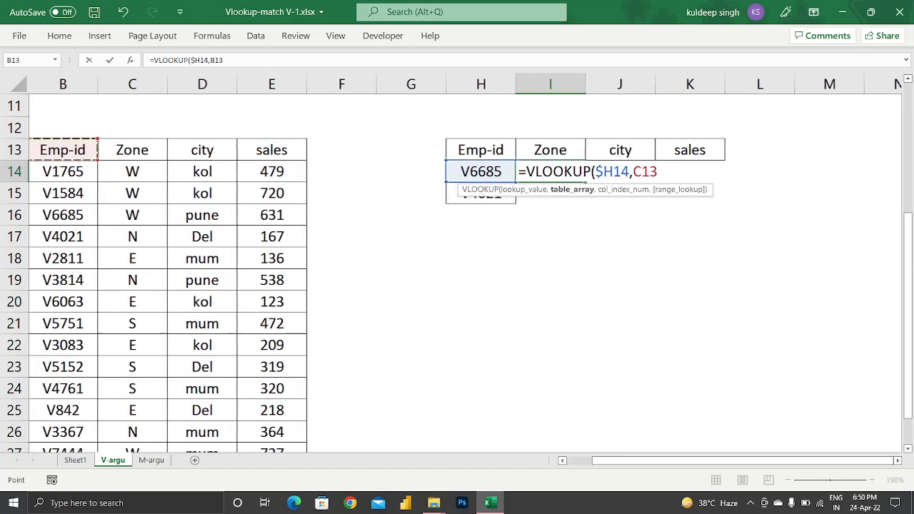
key("ctrl+shift+Right")
key("ctrl+shift+Down")
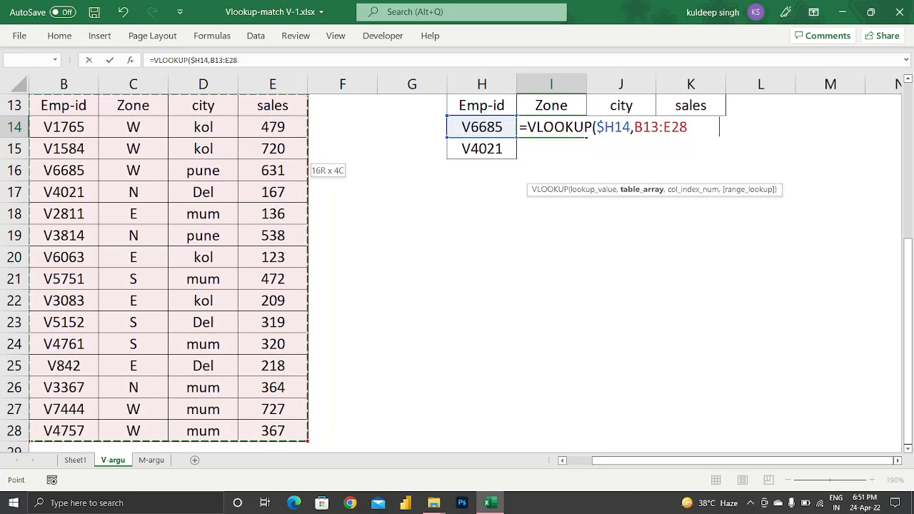
key("F4")
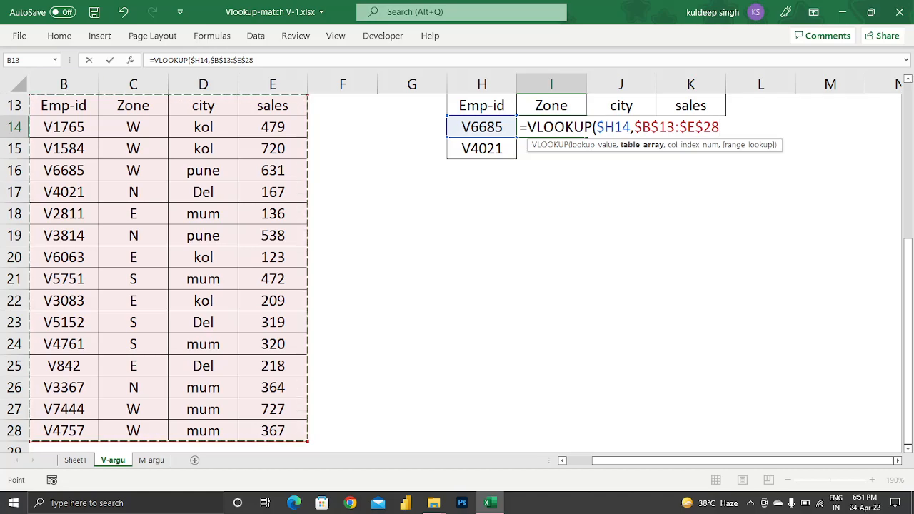
- Complete the VLOOKUP with column index 2 and exact match 0, and fill it across I14:K15
type(",2,0")
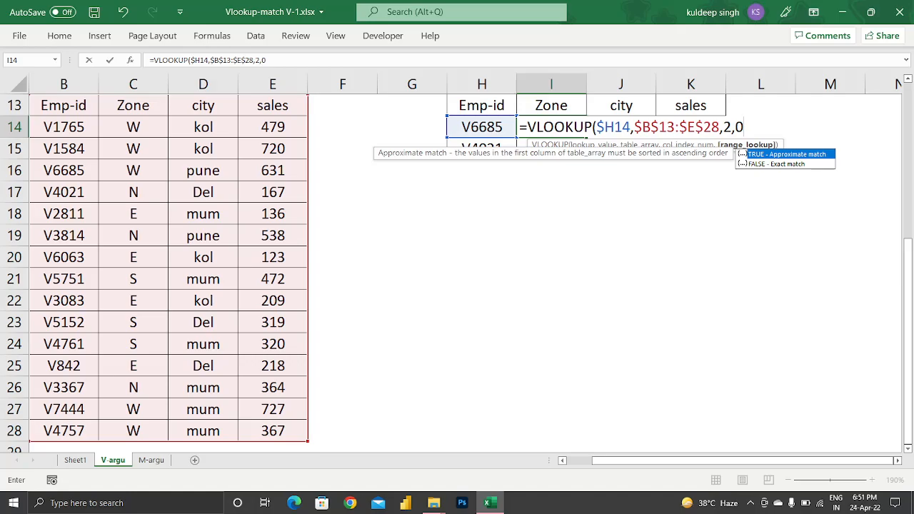
type(")")
key("Return")
left_click_drag(551, 127, 691, 148)
key("ctrl+d")
key("ctrl+r")
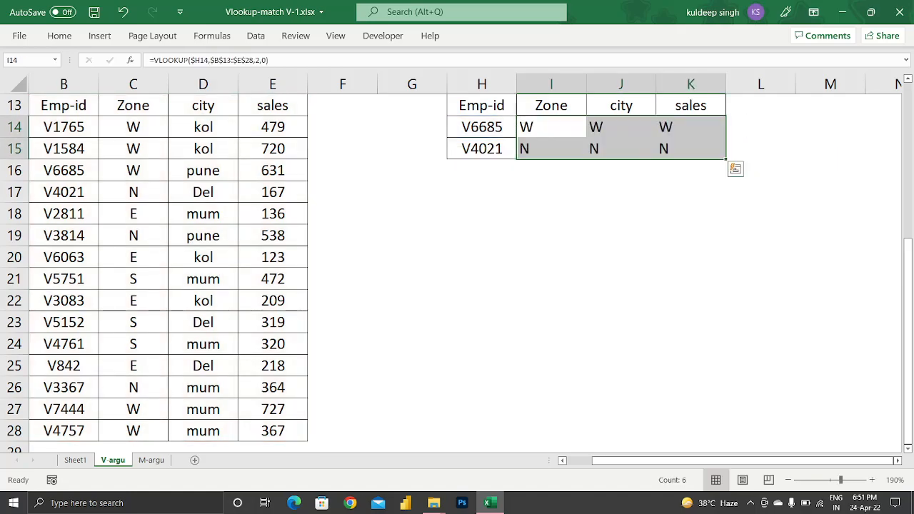
- Set the column index of the city VLOOKUP in J14 to 3 and fill the formula down to J15
left_click(621, 127)
key("F2")
key("Left")
key("Left")
key("Left")
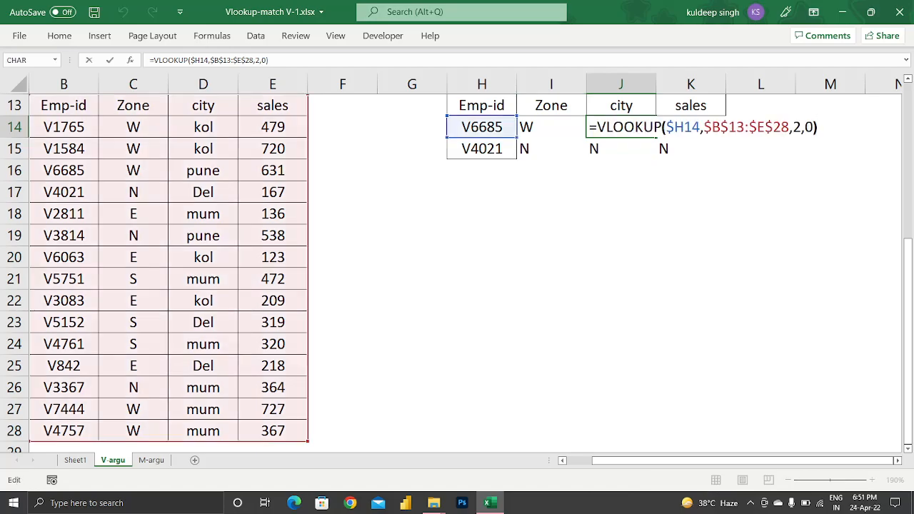
key("BackSpace")
type("3")
key("ctrl+Return")
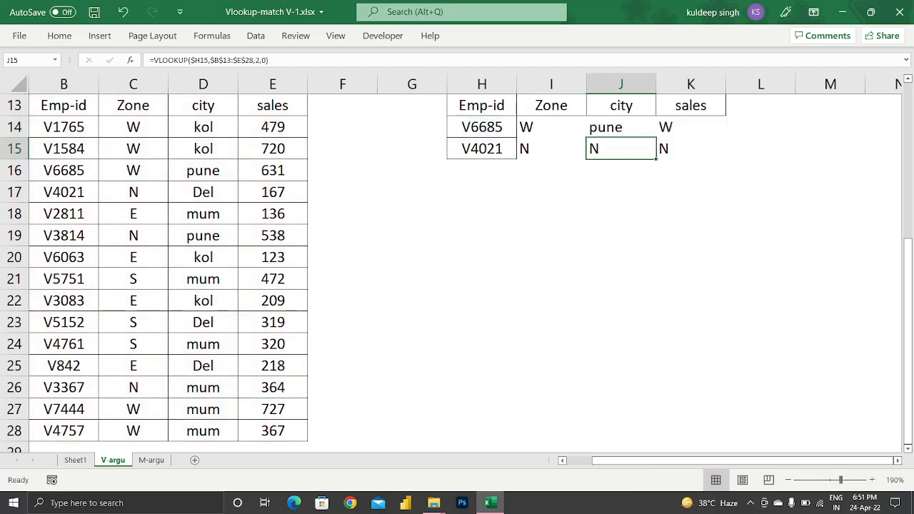
key("shift+Down")
key("ctrl+d")
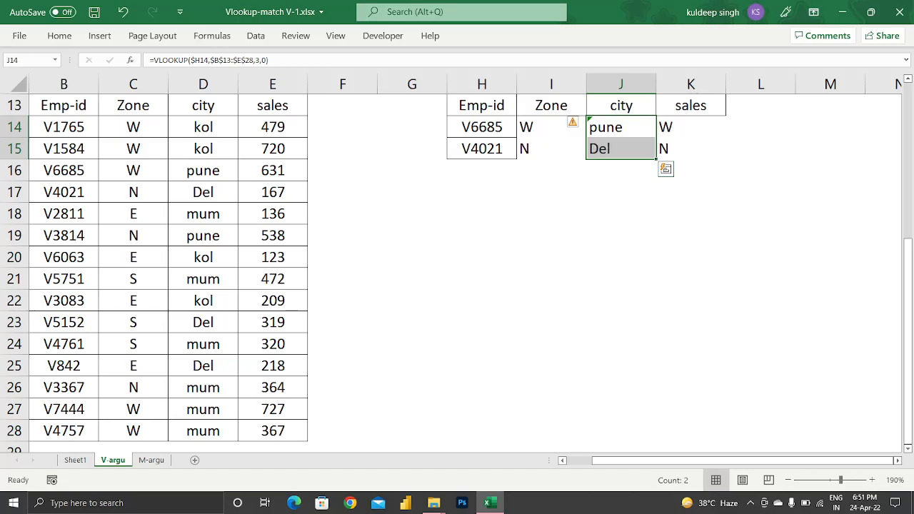
- Set the column index of the sales VLOOKUP in K14 to 4 and fill the formula down to K15
key("Right")
key("F2")
key("Left")
key("Left")
key("Left")
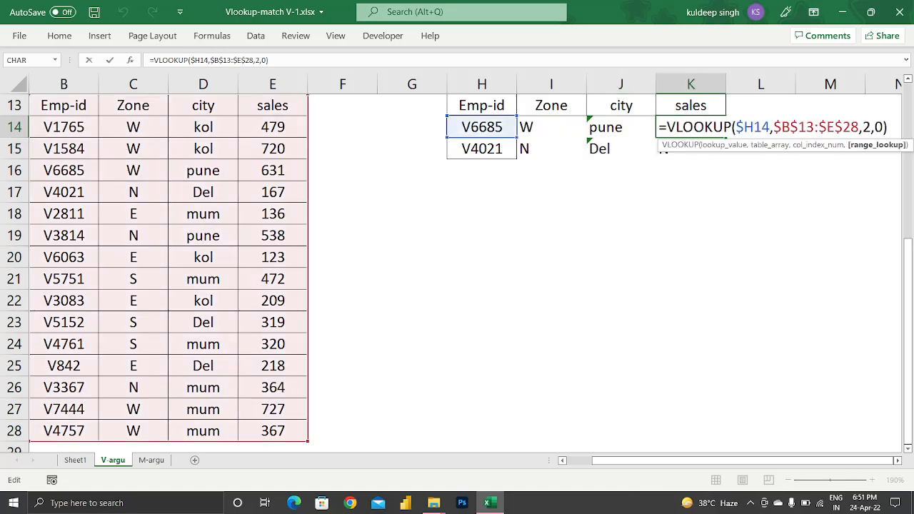
key("BackSpace")
type("4")
key("ctrl+Return")
key("shift+Down")
key("ctrl+d")
- Apply all borders to the lookup results in I14:K15
key("Down")
key("Left")
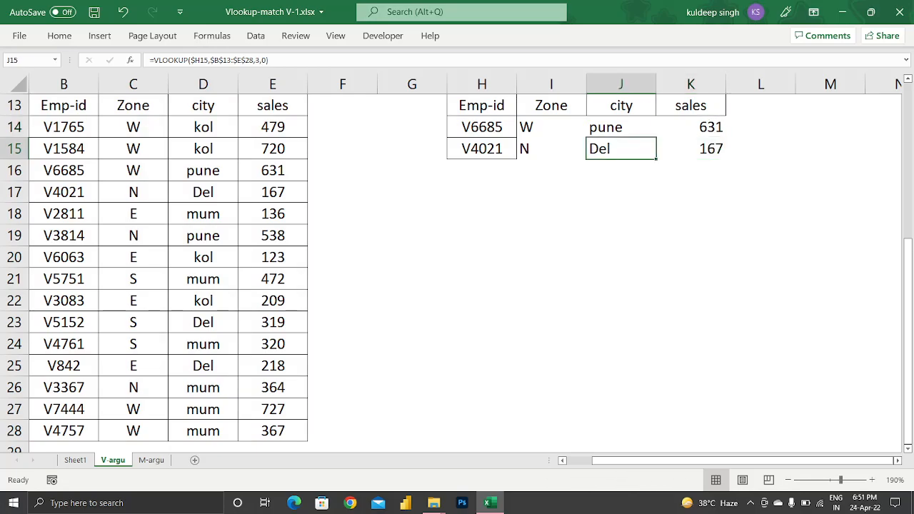
key("Left")
key("shift+Up")
key("shift+Up")
key("shift+Right")
key("shift+Right")
key("alt+h")
key("Escape")
key("Down")
key("Up")
key("Up")
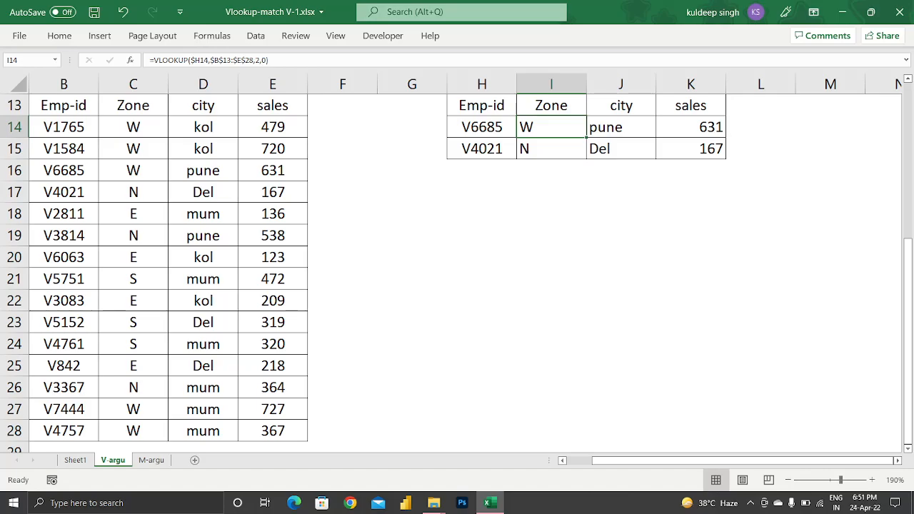
- Review the VLOOKUP notes in column A and bring up the function's built-in description from cell B4
scroll(458, 272, "up", 2)
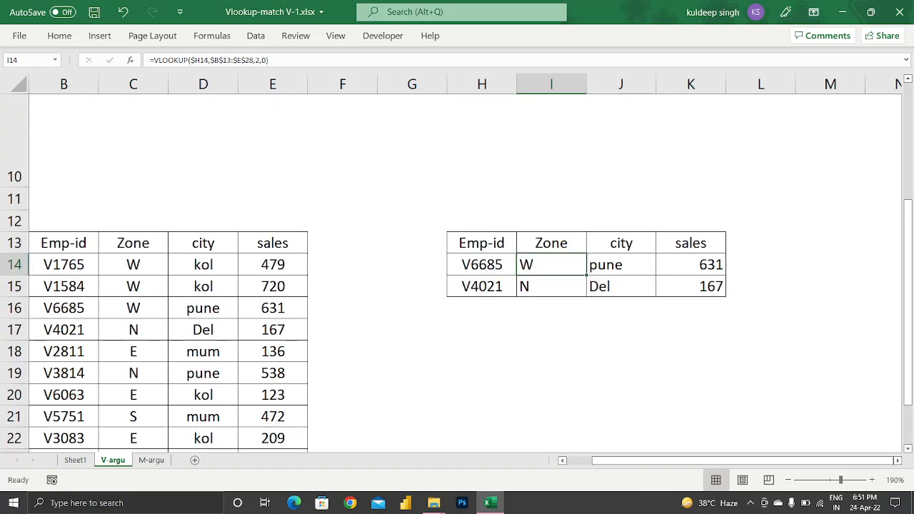
scroll(457, 272, "left", 2)
scroll(457, 271, "up", 3)
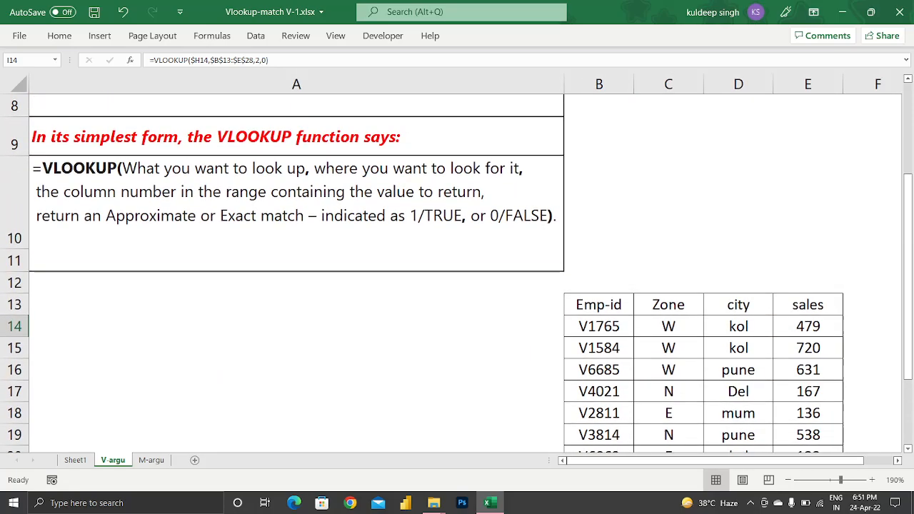
scroll(457, 272, "up", 2)
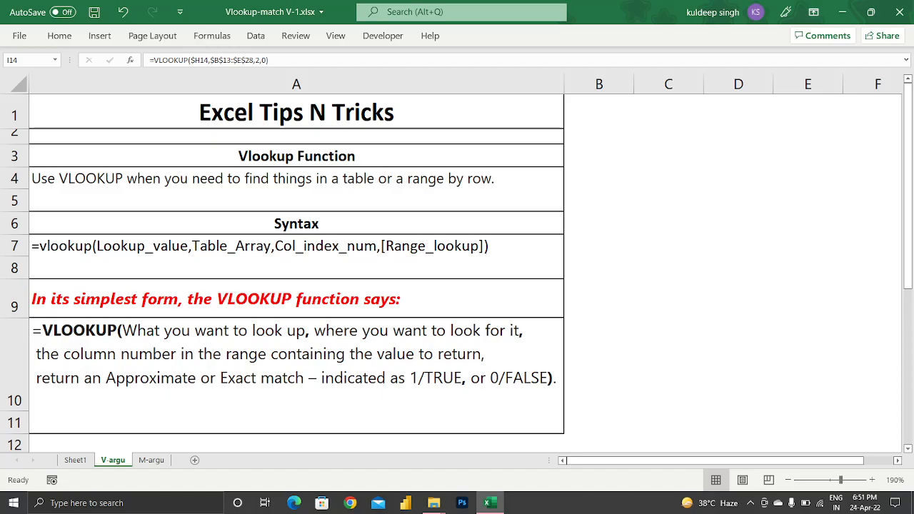
type("=vl")
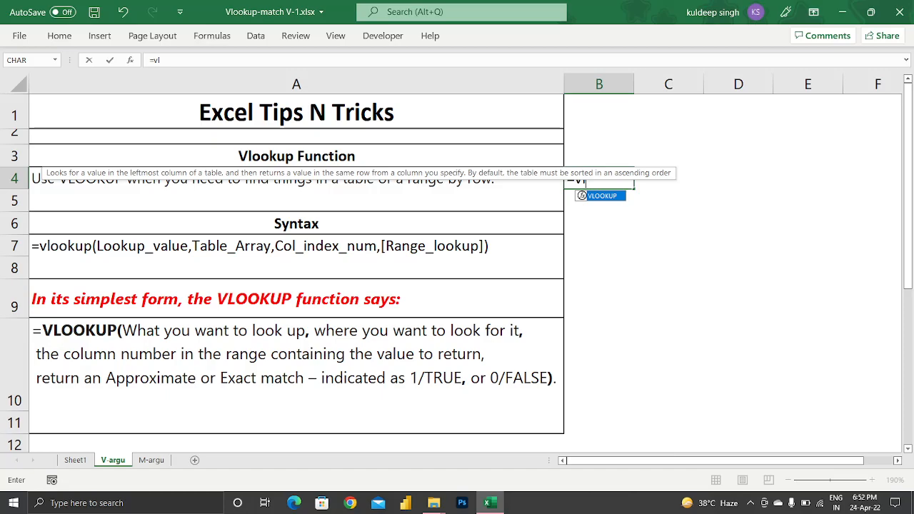
key("Escape")
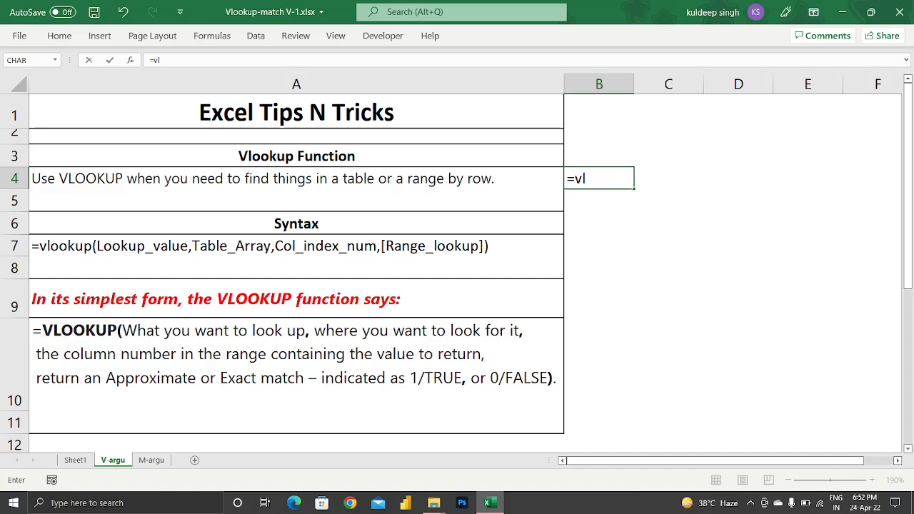
key("Escape")
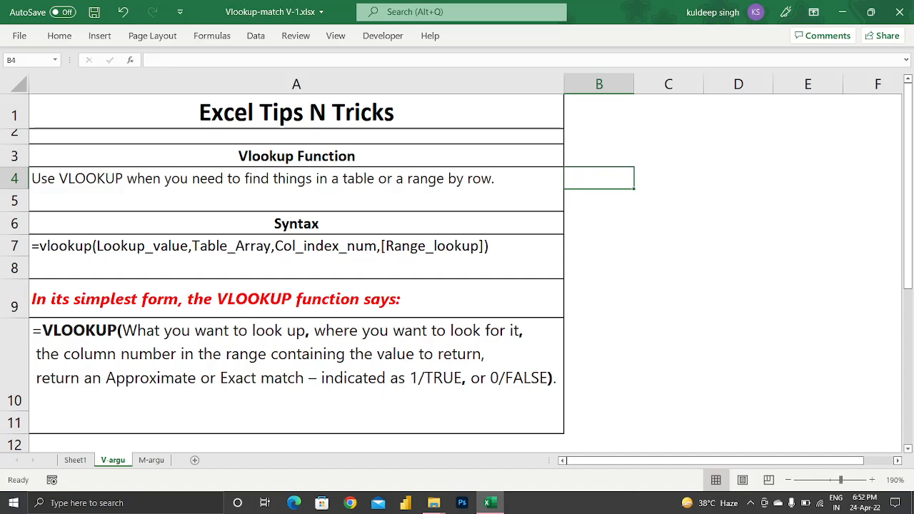
- Open the M-argu sheet and examine the MATCH function's description, syntax and arguments
left_click(151, 460)
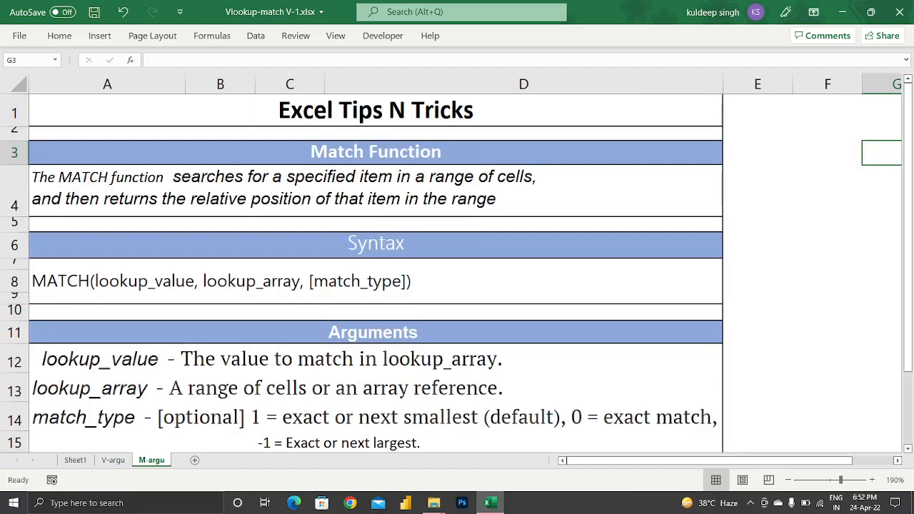
key("Left")
key("Right")
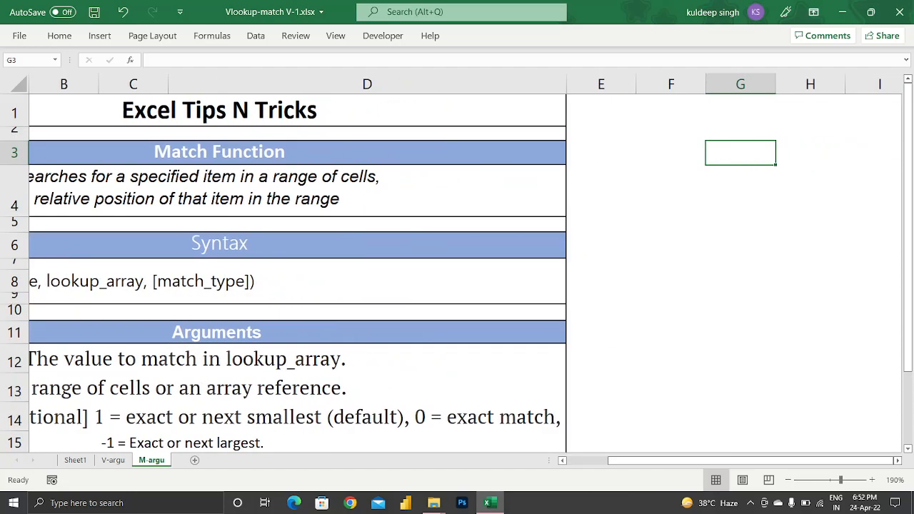
key("Left")
key("Left")
key("Left")
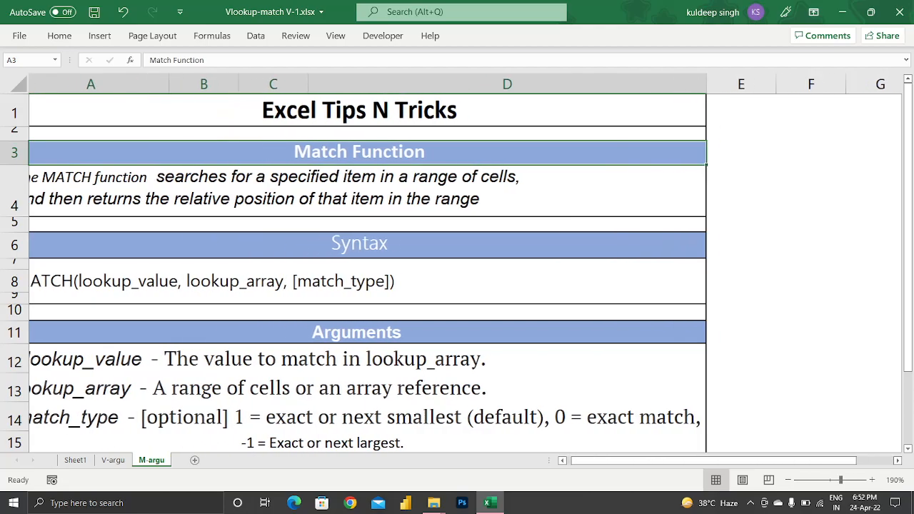